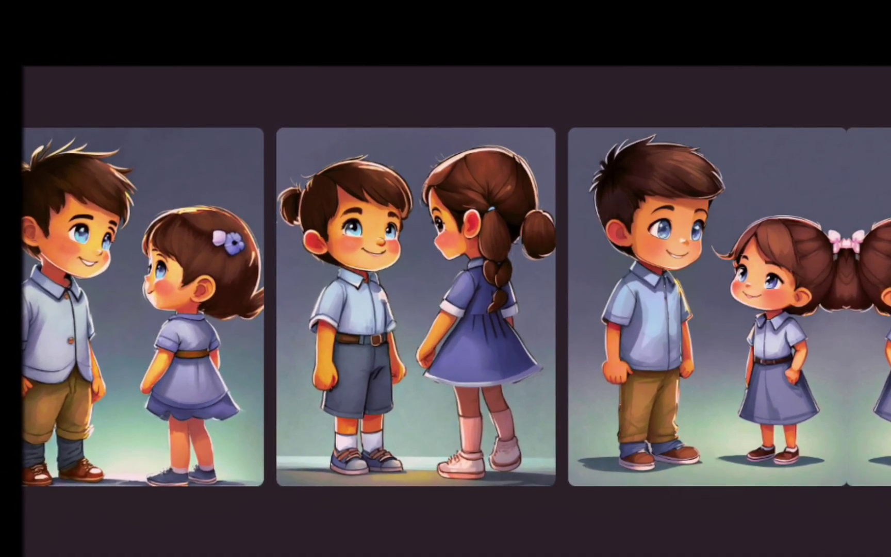
# Step: Enlarge the first generated image and scroll through the page
pyautogui.moveTo(726, 358)
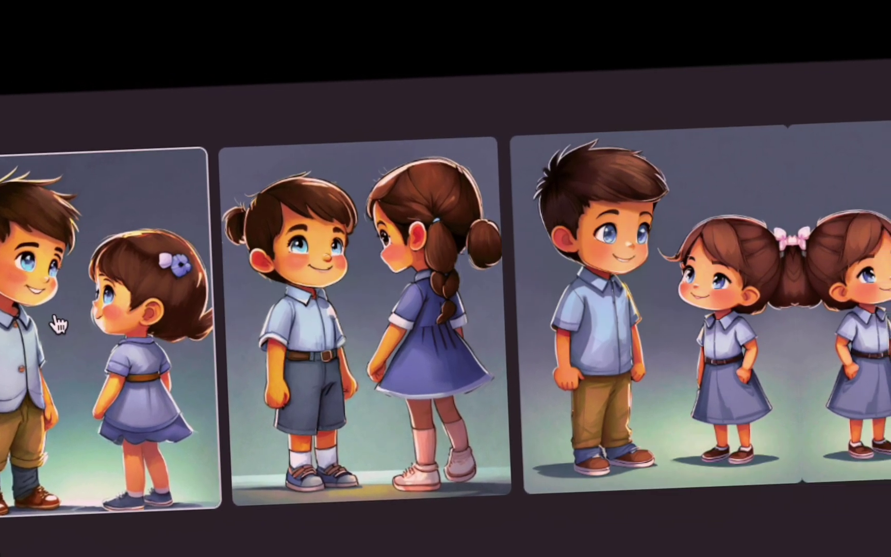
pyautogui.moveTo(96, 326)
pyautogui.click(26, 326)
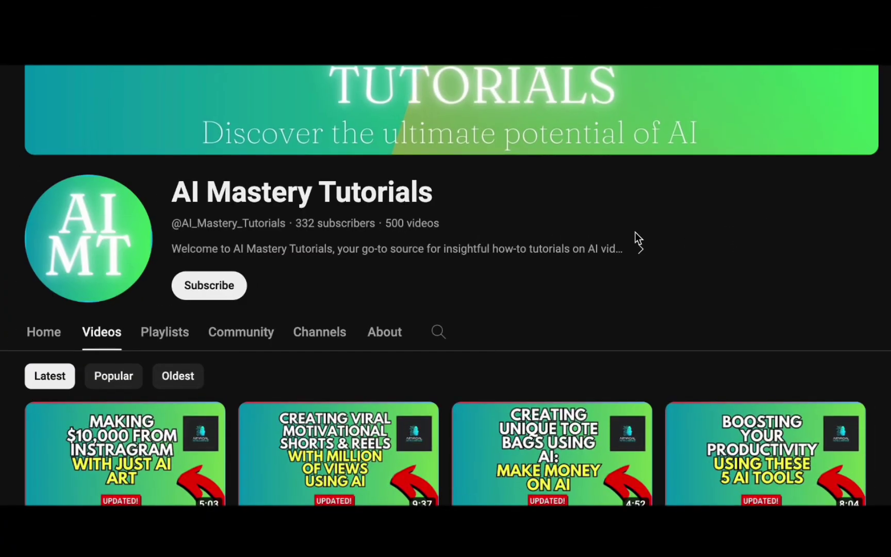
pyautogui.scroll(-9, 636, 232)
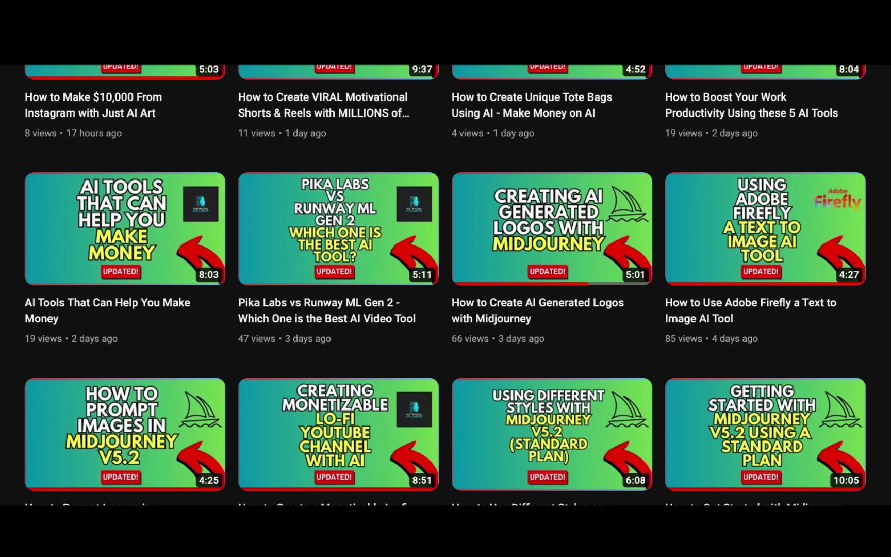
pyautogui.scroll(-3, 638, 281)
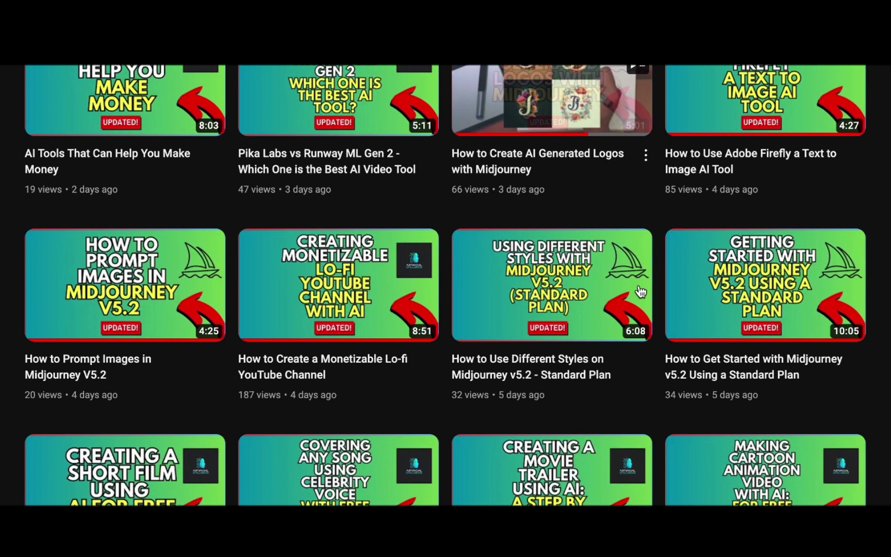
pyautogui.scroll(-1, 640, 292)
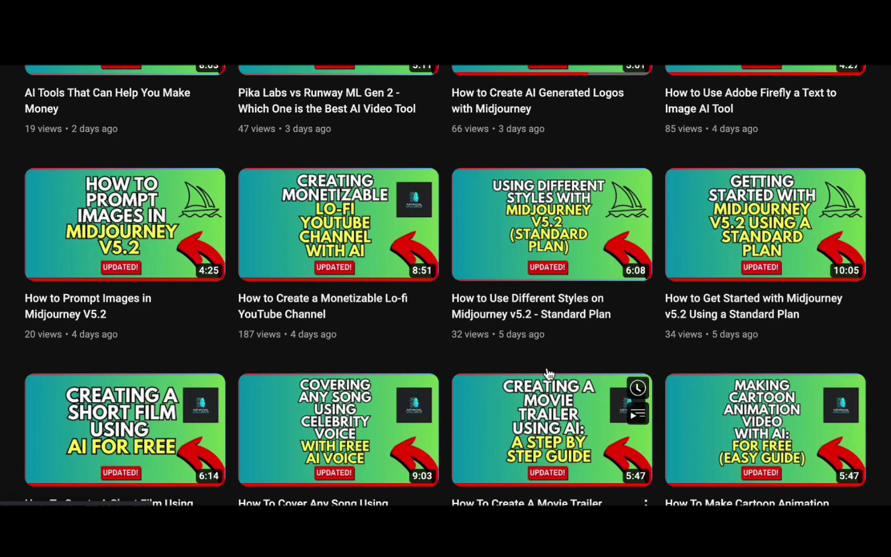
pyautogui.scroll(-5, 548, 372)
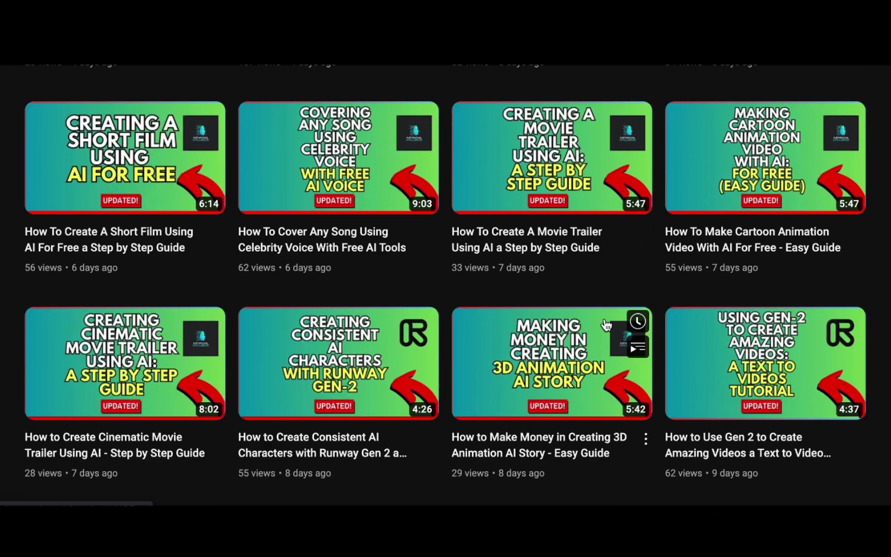
pyautogui.scroll(-3, 606, 325)
pyautogui.scroll(-2, 606, 325)
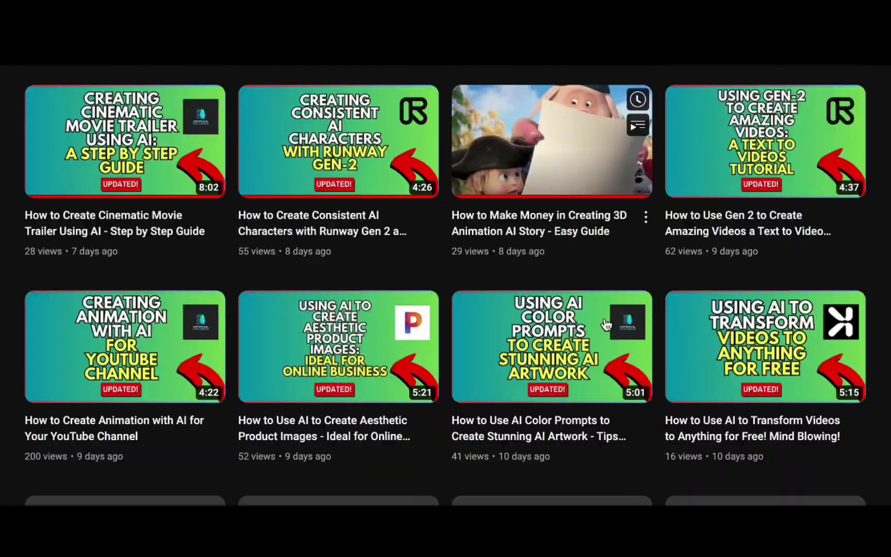
pyautogui.scroll(-3, 606, 325)
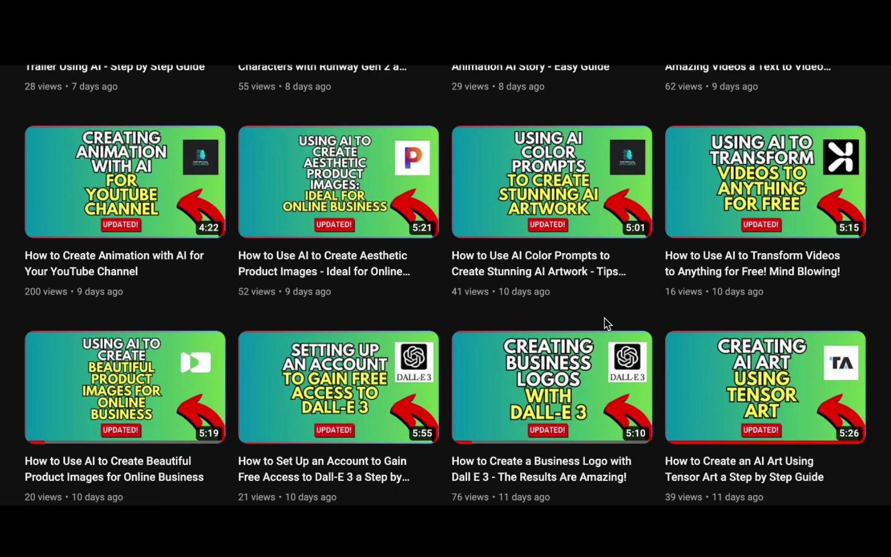
pyautogui.scroll(15, 604, 317)
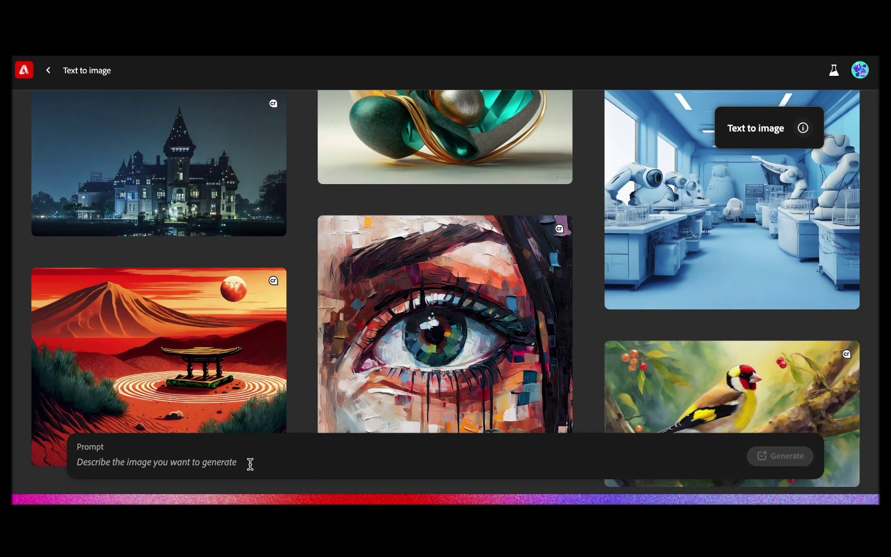
# Step: Write a prompt for a full-body cartoon young child with brown hair and blue eyes, and generate
pyautogui.write('a young')
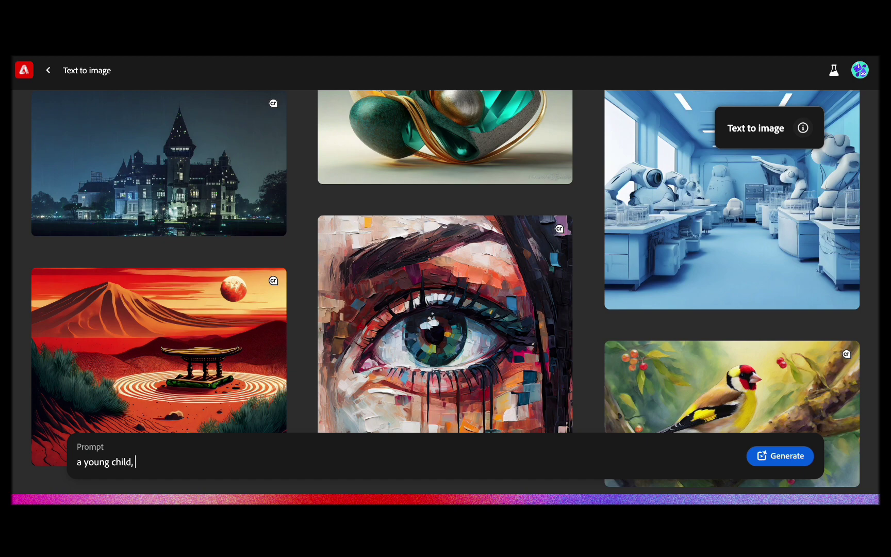
pyautogui.write('child, brown hair and blue eyes, cartoon character, fully body')
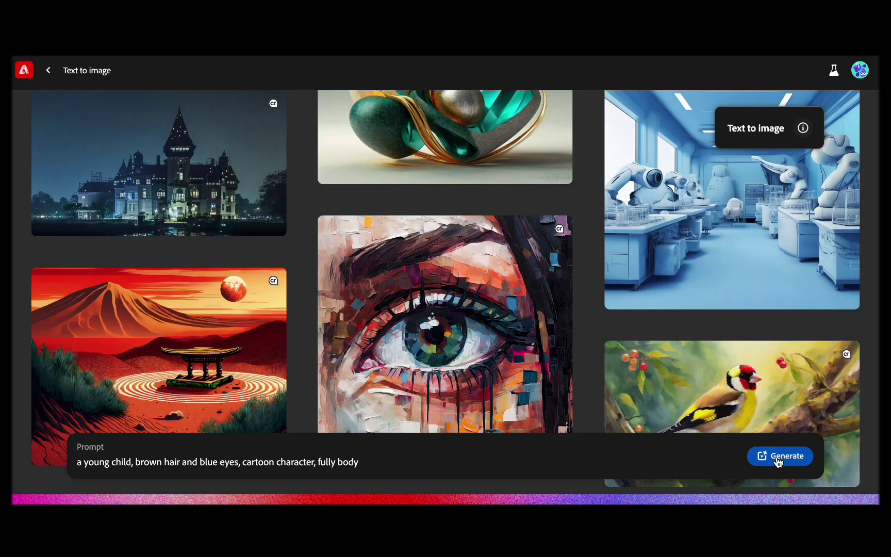
pyautogui.click(778, 459)
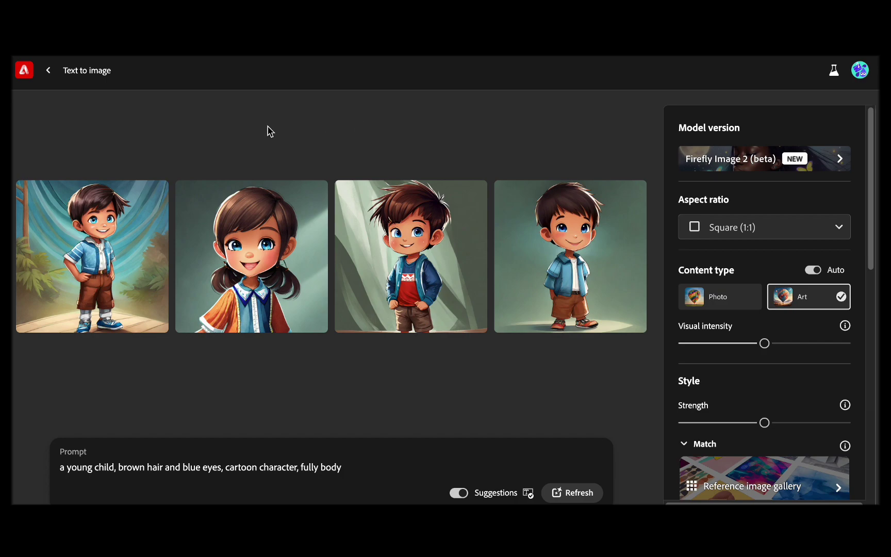
# Step: Regenerate the child images at Portrait (3:4) and enlarge the fourth, blue-shirted boy
pyautogui.moveTo(585, 227)
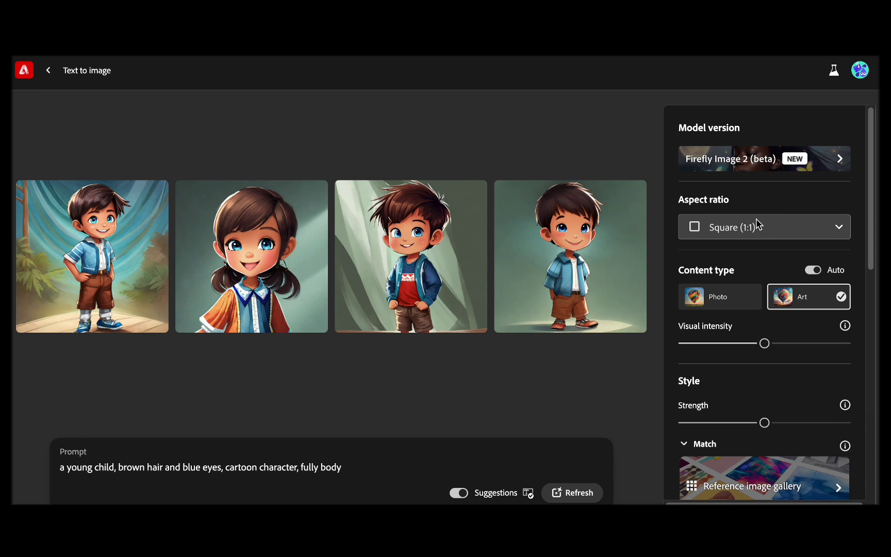
pyautogui.click(757, 225)
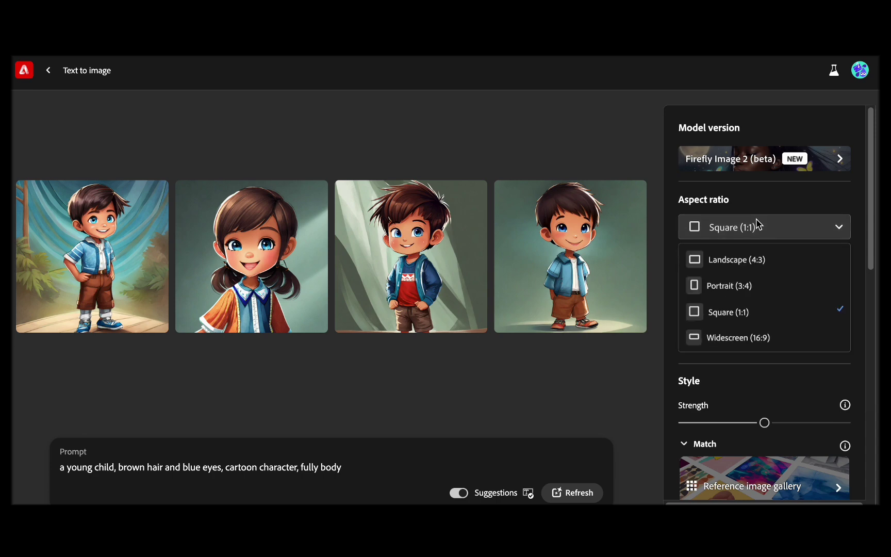
pyautogui.click(763, 287)
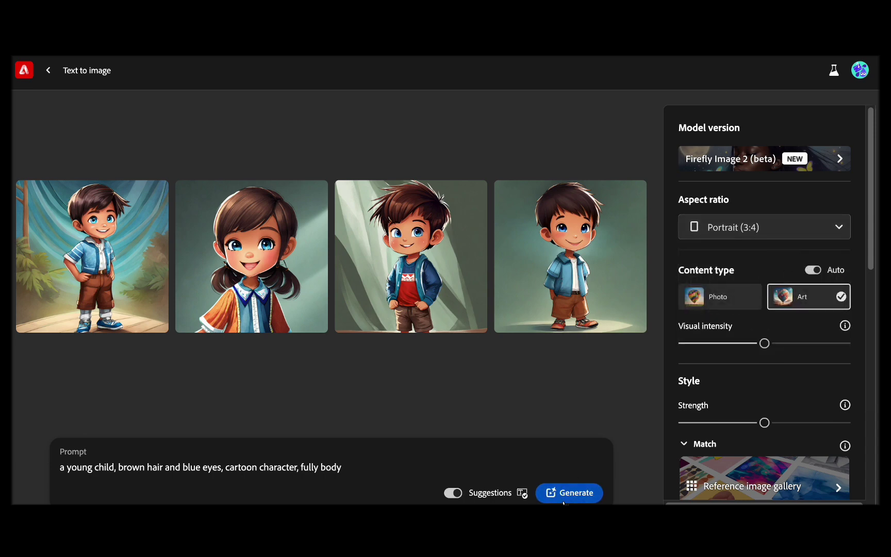
pyautogui.click(566, 496)
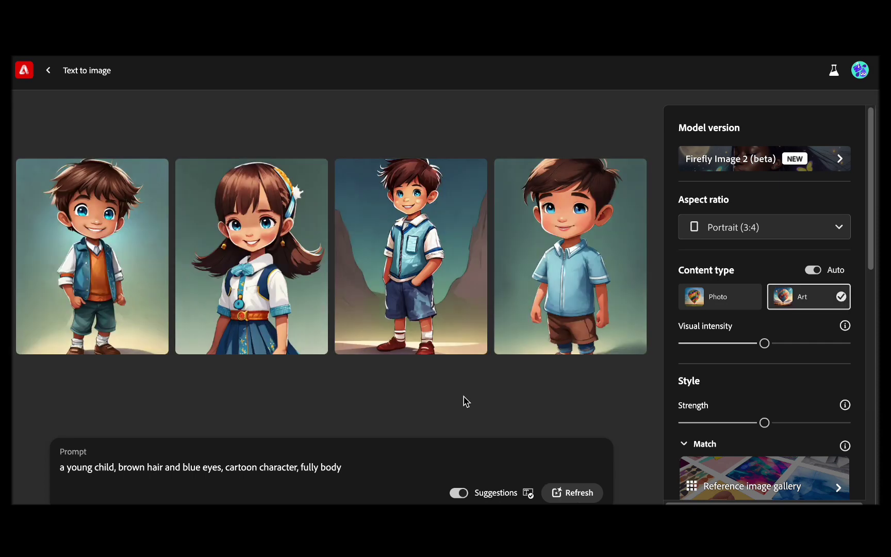
pyautogui.click(570, 269)
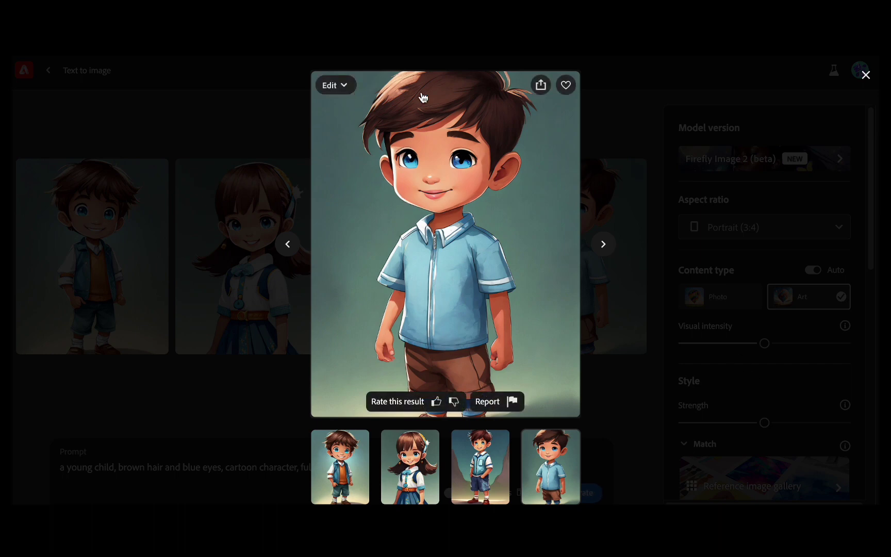
# Step: Download the blue-shirted boy image with Content Credentials, then return to the four results
pyautogui.click(540, 86)
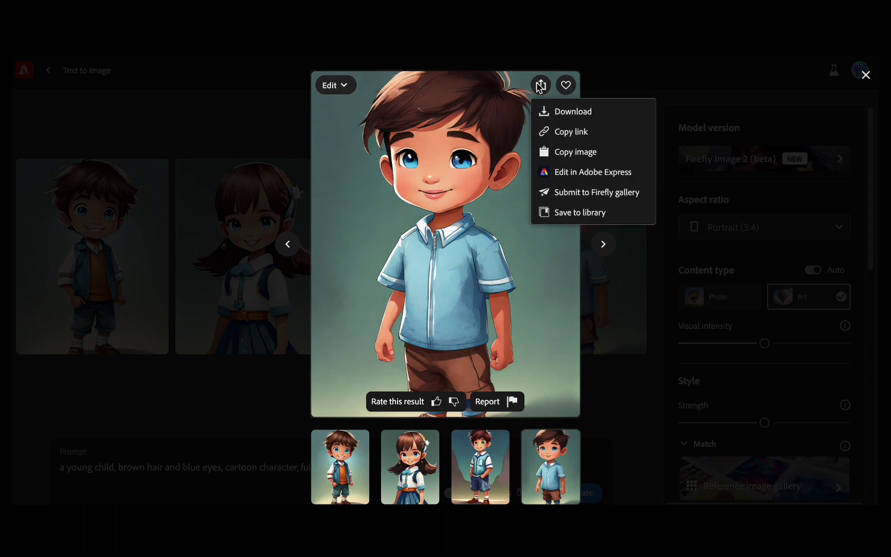
pyautogui.click(576, 112)
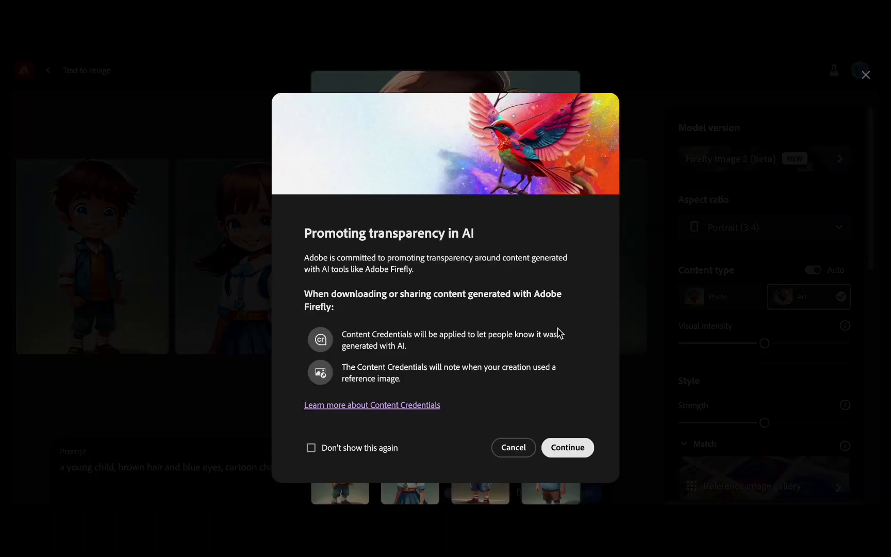
pyautogui.click(567, 448)
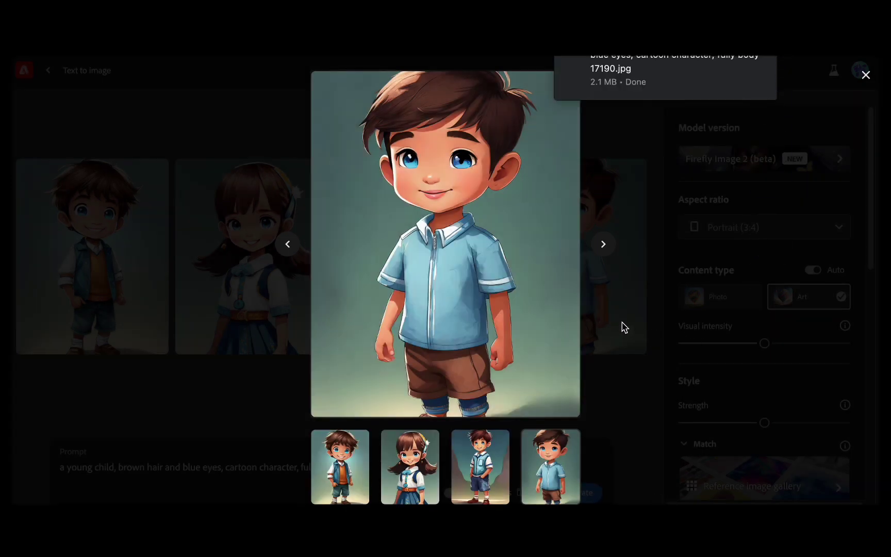
pyautogui.click(623, 315)
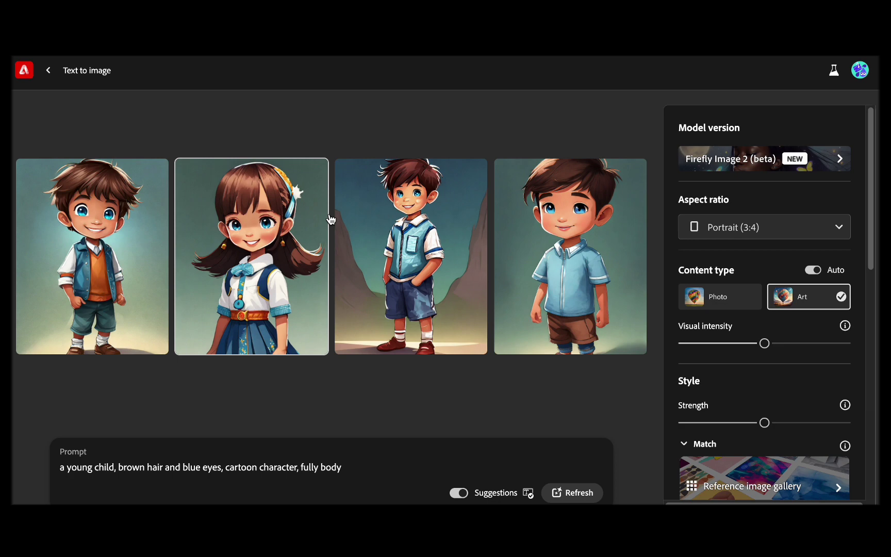
# Step: Upload the downloaded Firefly boy jpg from Downloads as the Match style reference
pyautogui.scroll(-1, 757, 339)
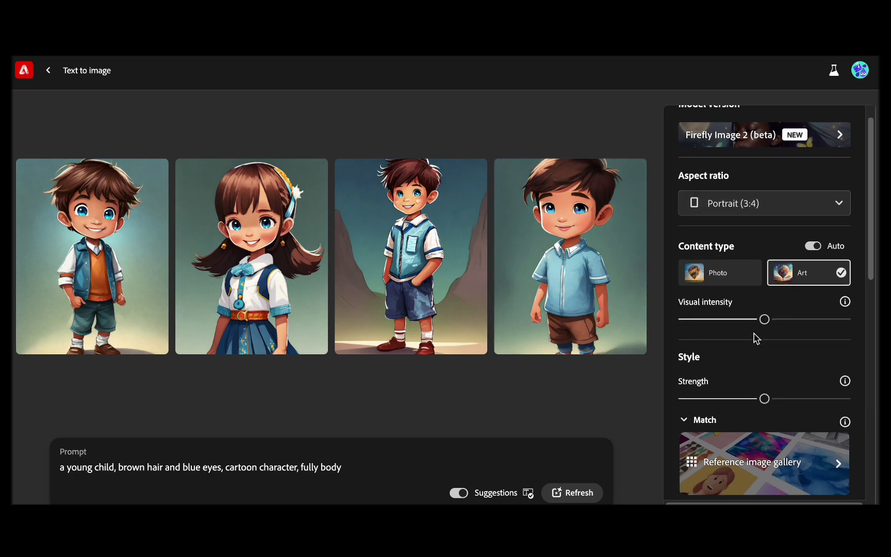
pyautogui.scroll(-3, 757, 339)
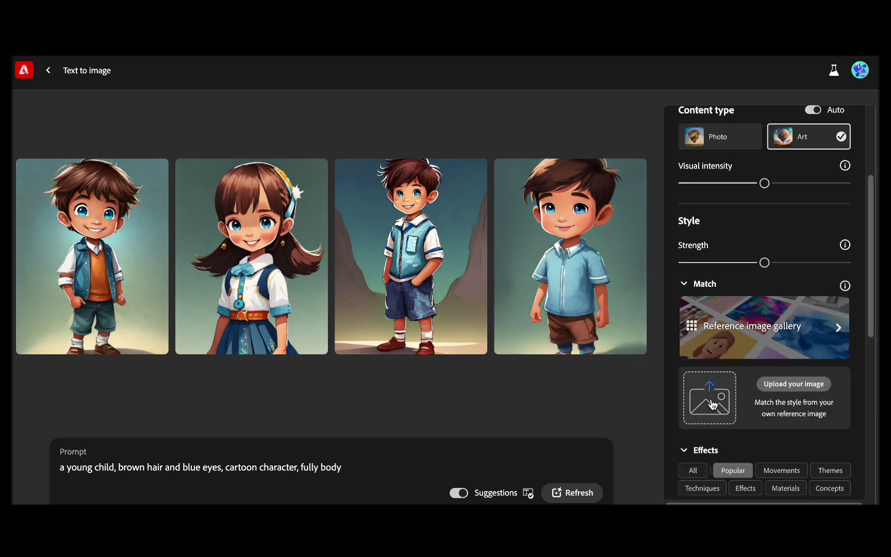
pyautogui.click(713, 405)
pyautogui.click(247, 198)
pyautogui.click(337, 186)
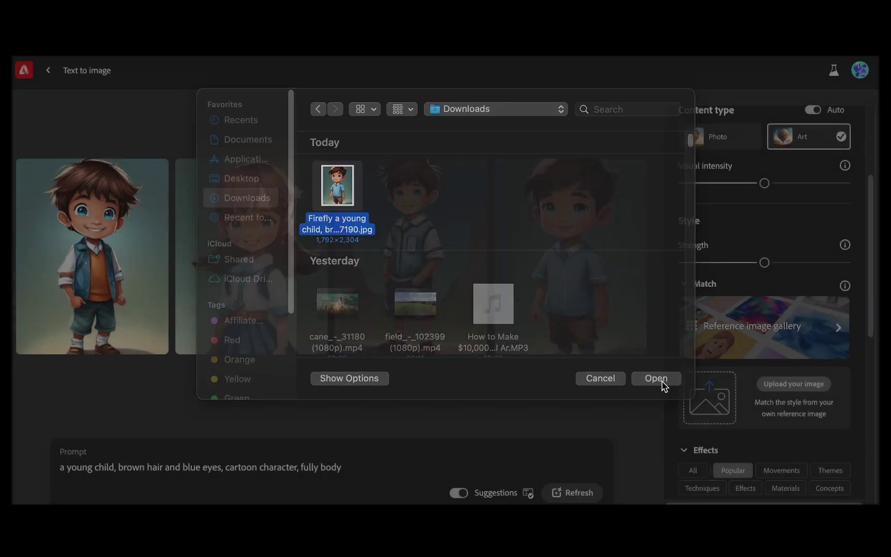
pyautogui.click(662, 383)
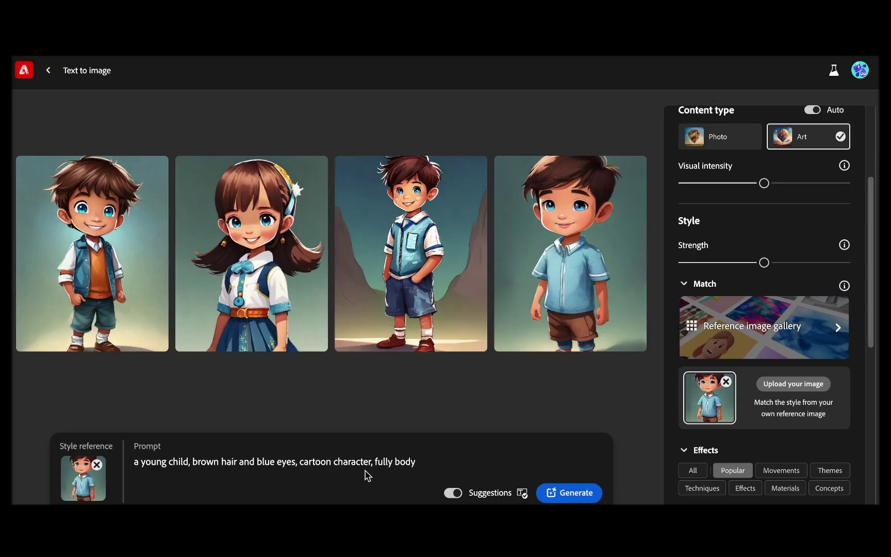
# Step: Append 'playing basketball' to the prompt and generate four images in the reference style
pyautogui.click(431, 462)
pyautogui.write('playing')
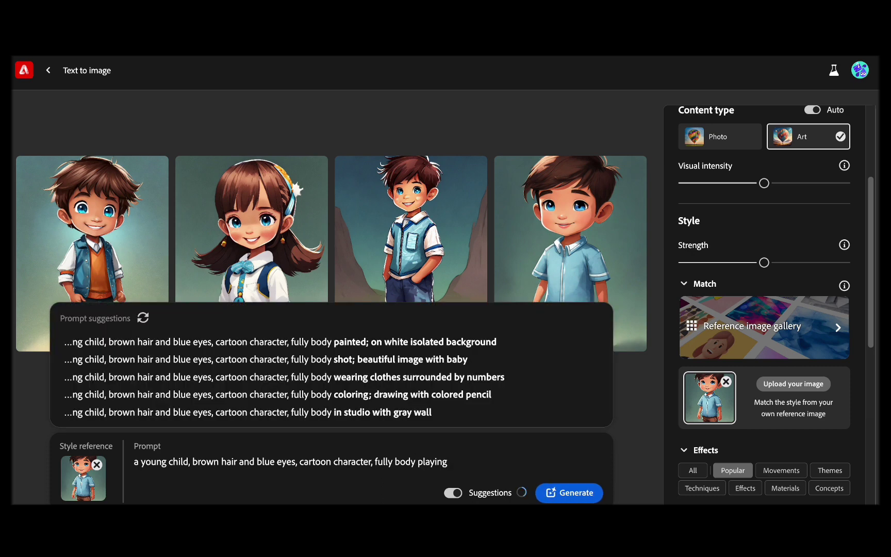
pyautogui.write(' basketball')
pyautogui.click(584, 493)
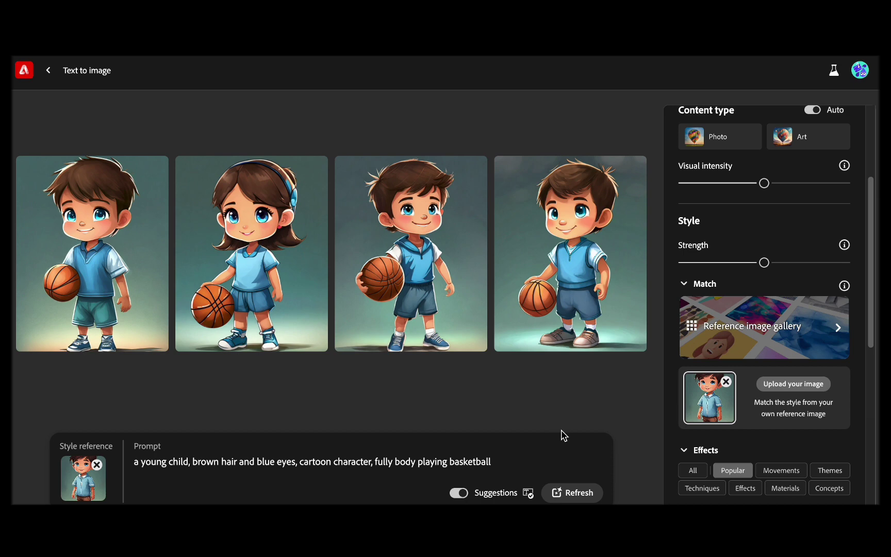
pyautogui.moveTo(463, 273)
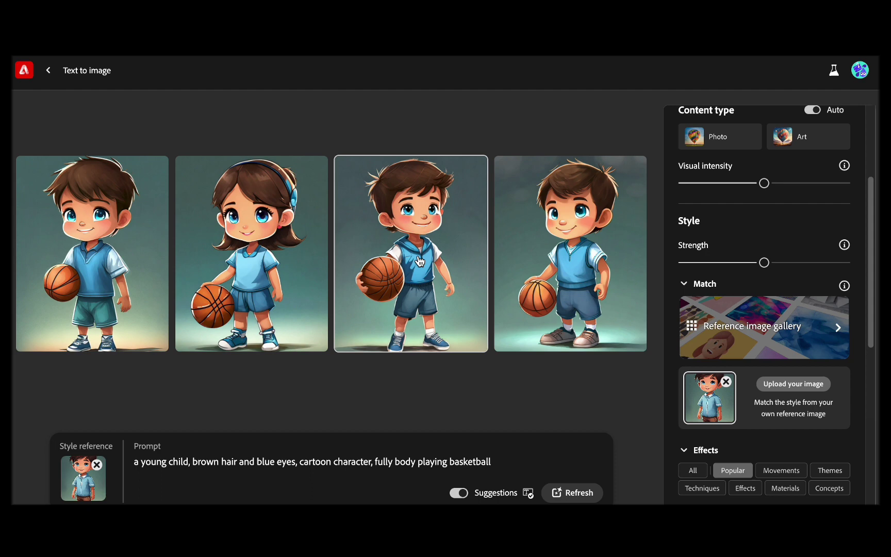
# Step: Download the third basketball image, then select 'playing basketball' in the prompt
pyautogui.click(415, 258)
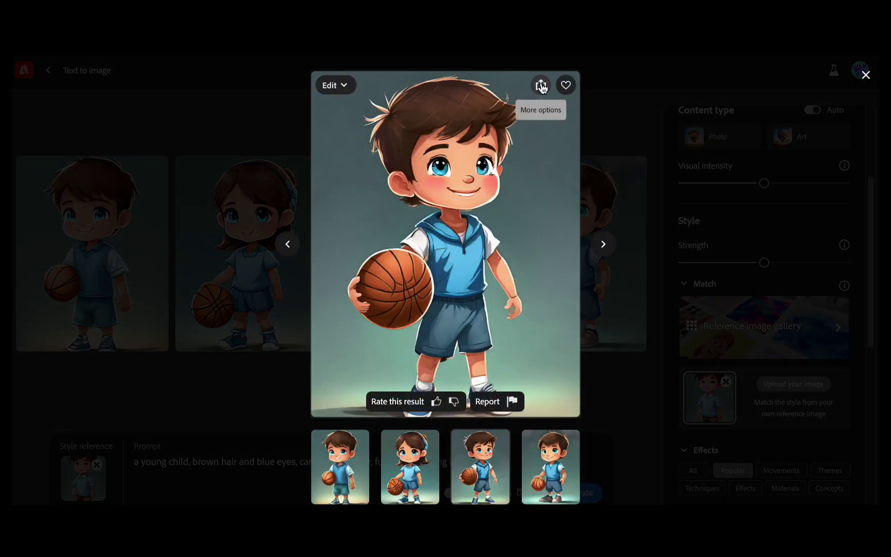
pyautogui.click(541, 85)
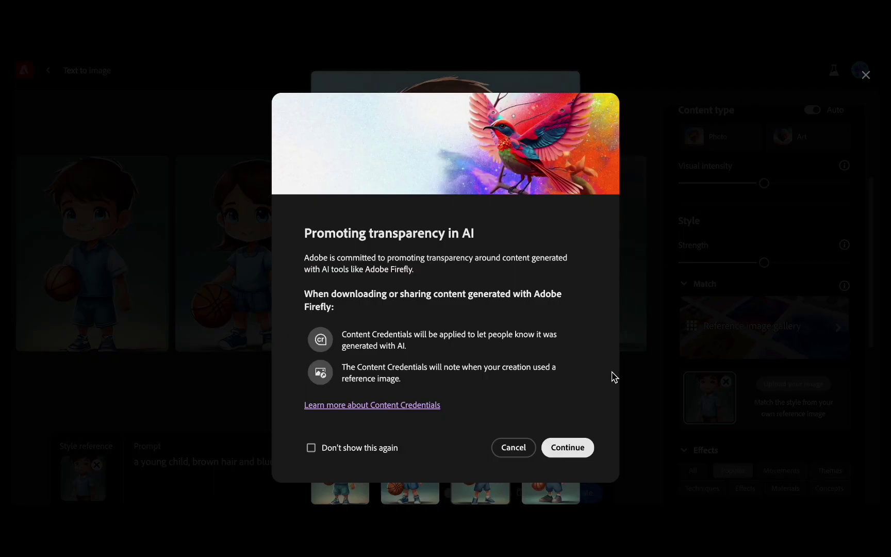
pyautogui.click(567, 448)
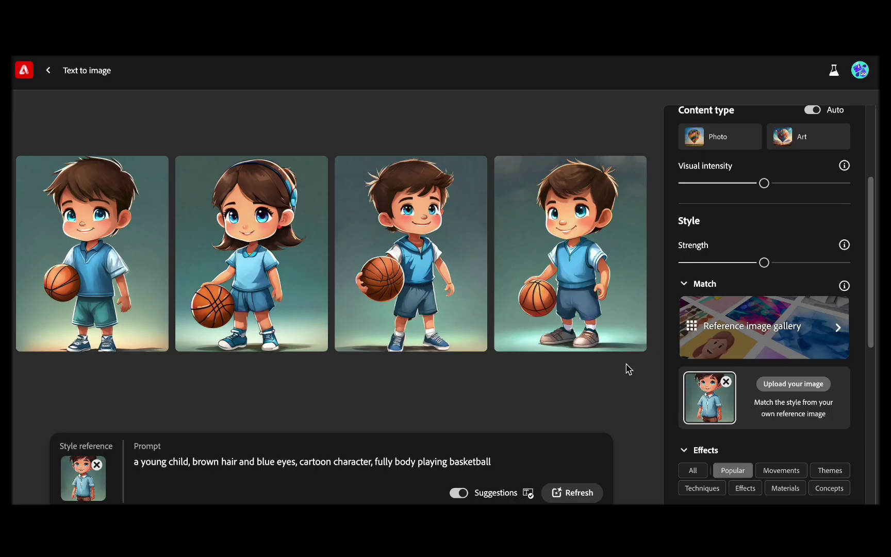
pyautogui.moveTo(494, 464); pyautogui.dragTo(419, 467)
# Step: Replace the action with 'eating burger', generate, and download the first burger image
pyautogui.write('eating burge')
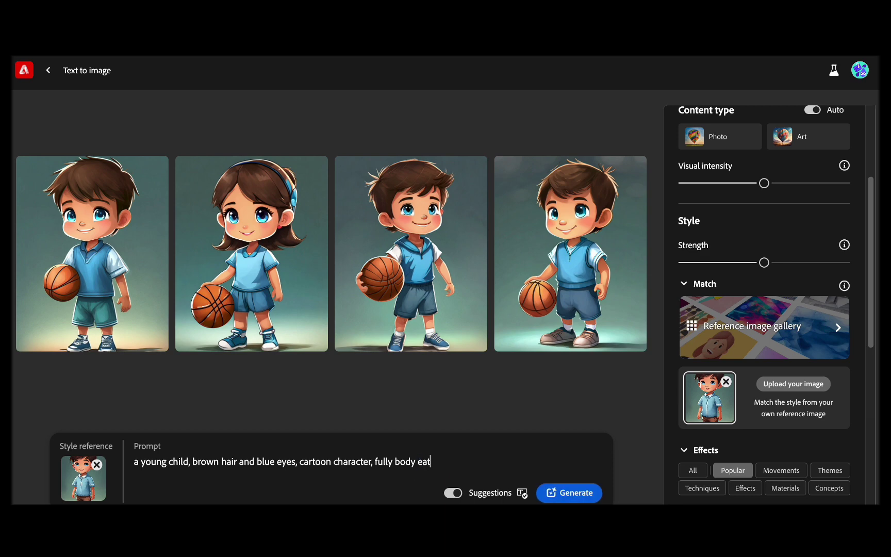
pyautogui.write('r')
pyautogui.click(569, 499)
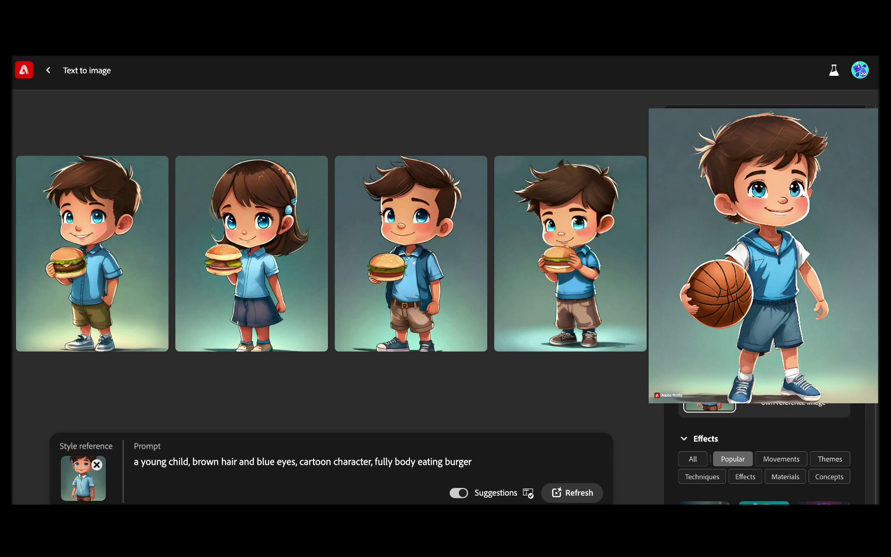
pyautogui.click(73, 265)
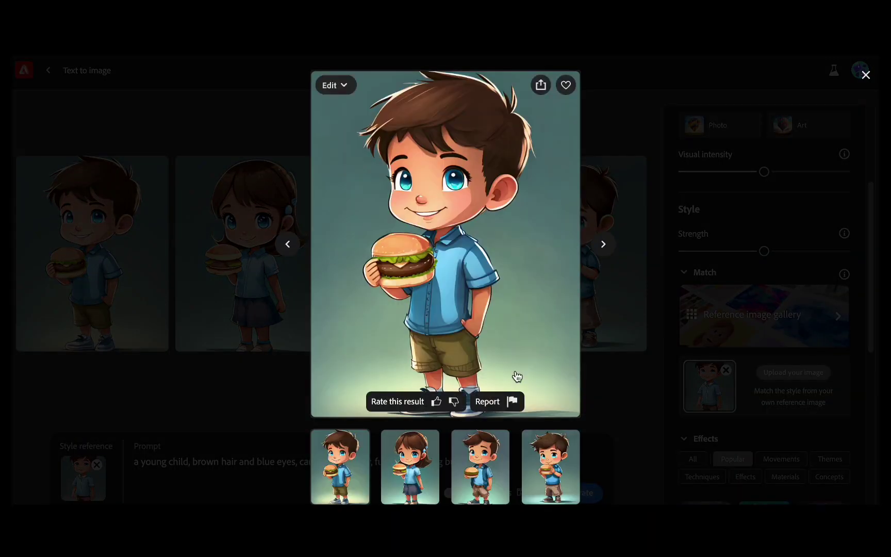
pyautogui.click(541, 85)
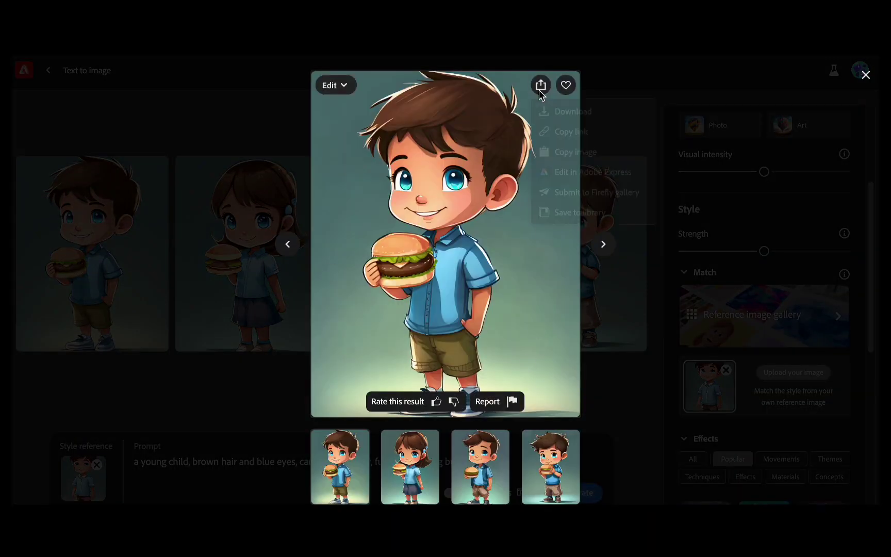
pyautogui.click(566, 113)
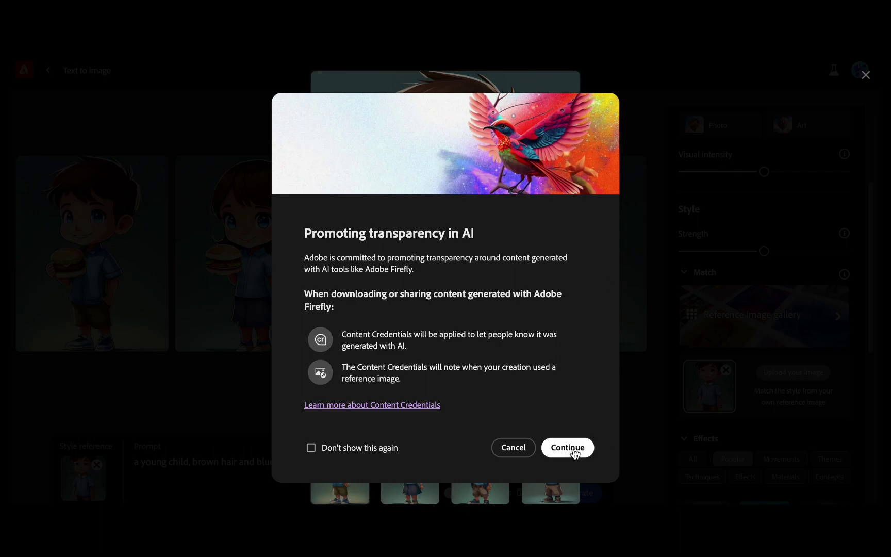
pyautogui.click(575, 448)
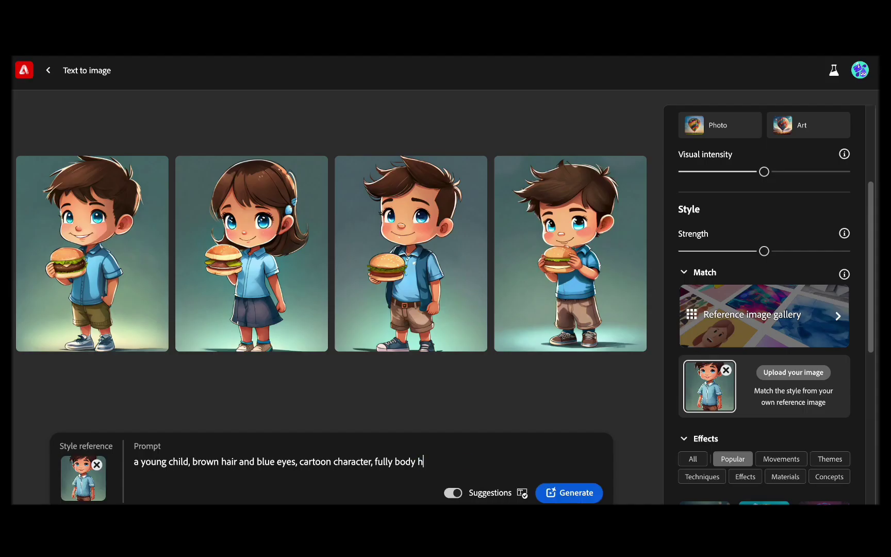
# Step: Generate the child 'holding a dog', download the third result, and select that phrase
pyautogui.write('olding a dog')
pyautogui.click(579, 491)
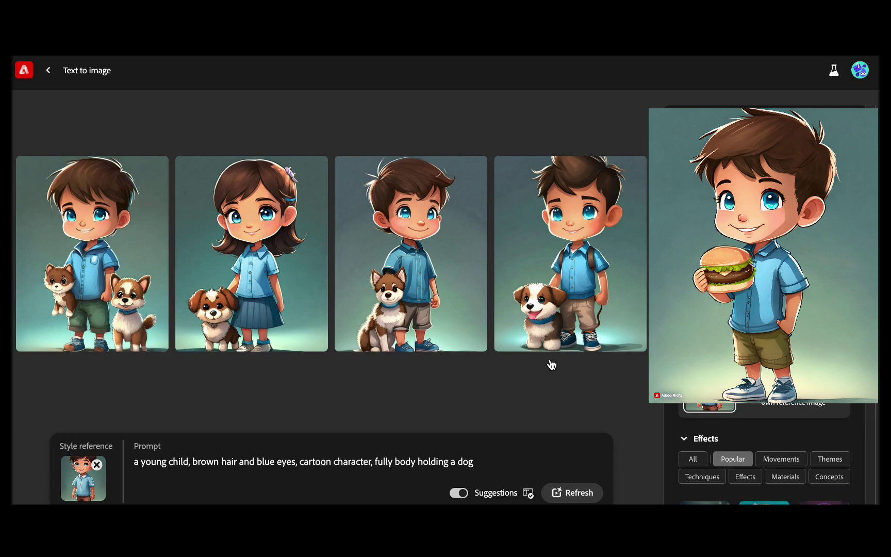
pyautogui.click(407, 289)
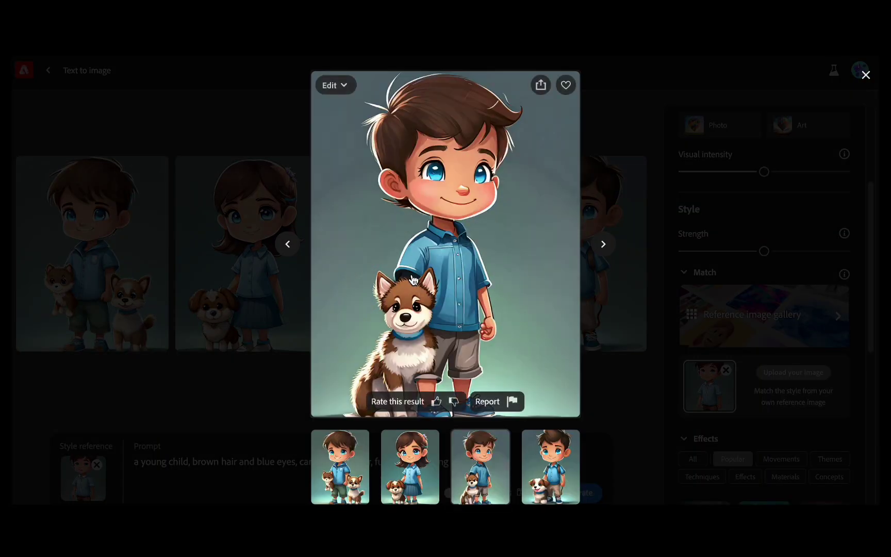
pyautogui.click(541, 84)
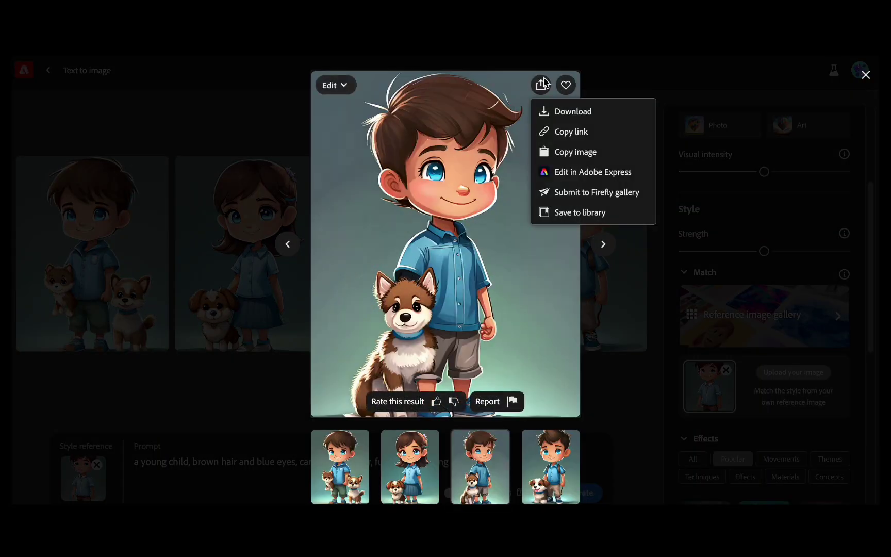
pyautogui.click(591, 113)
pyautogui.click(563, 449)
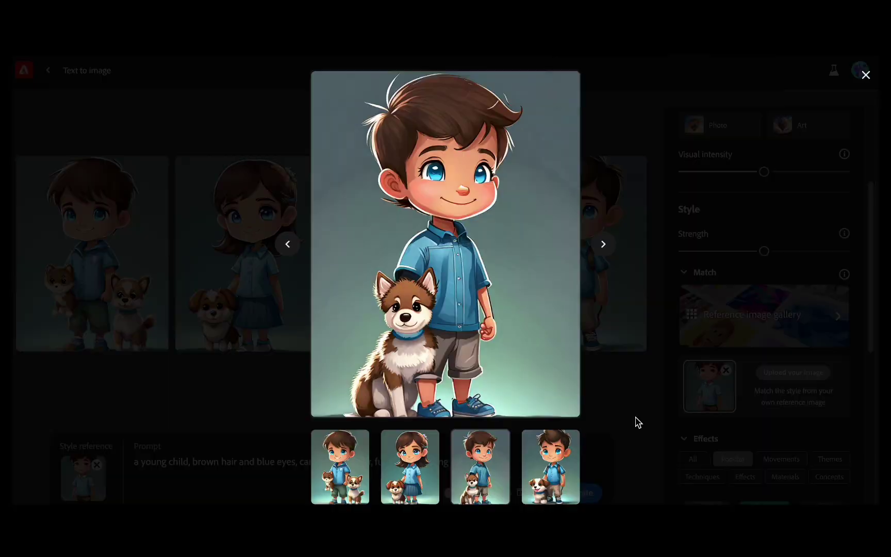
pyautogui.click(639, 422)
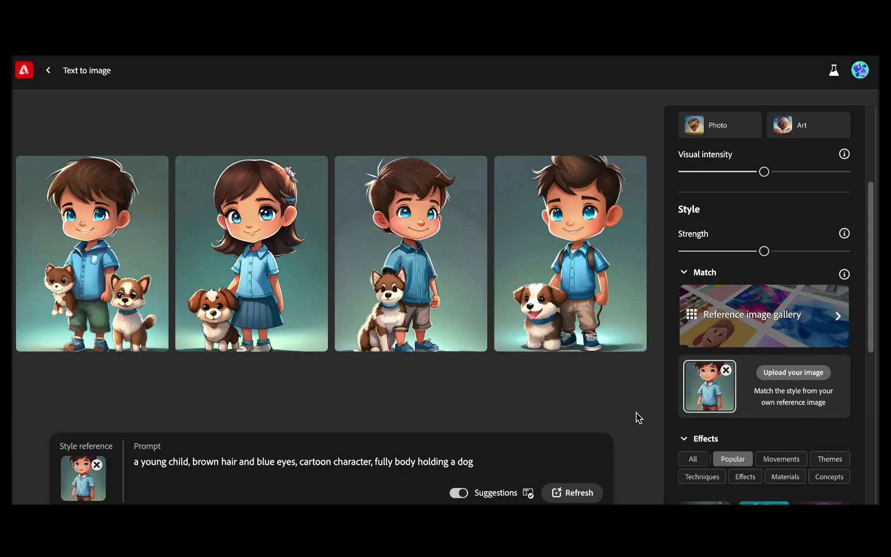
pyautogui.moveTo(482, 466); pyautogui.dragTo(420, 466)
# Step: Replace the selected phrase with 'running' and generate the running images
pyautogui.write('running')
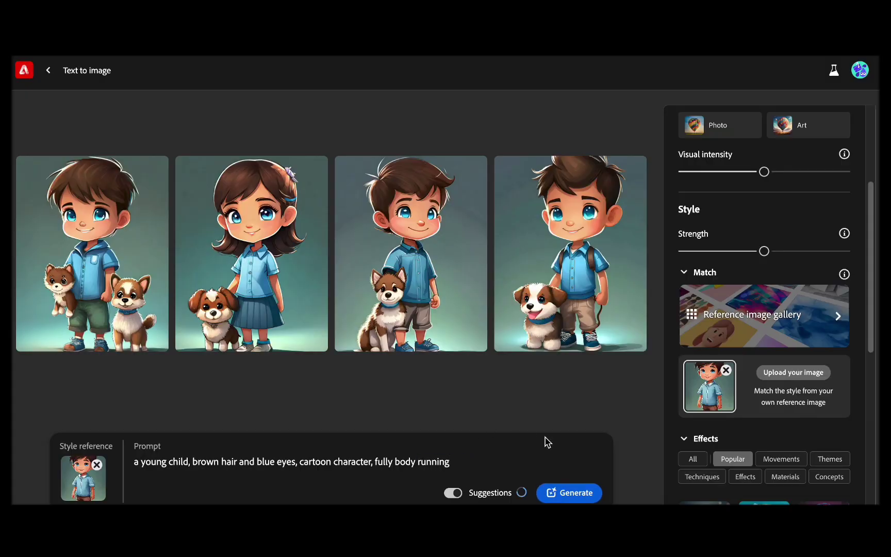
pyautogui.click(576, 496)
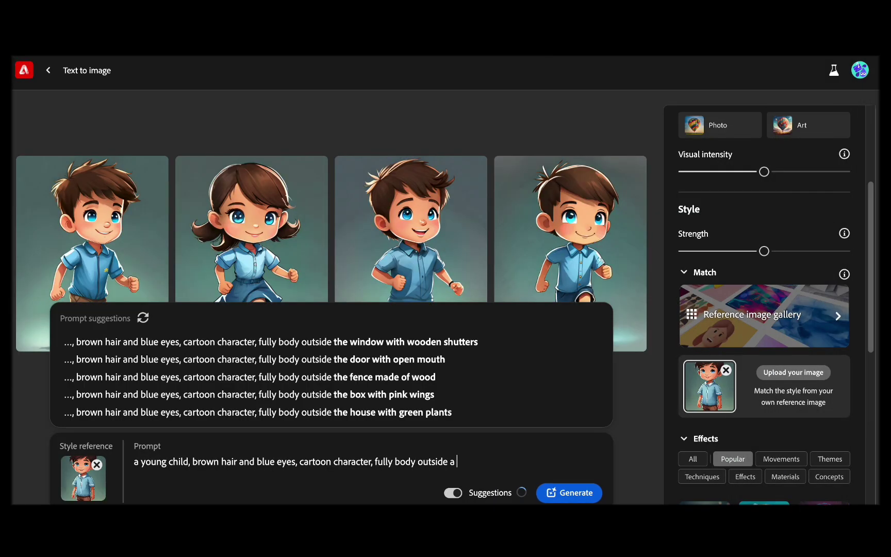
# Step: Generate the child outside a green house, review the downloaded running and dog pictures, then start 'riding a bike'
pyautogui.write('green house')
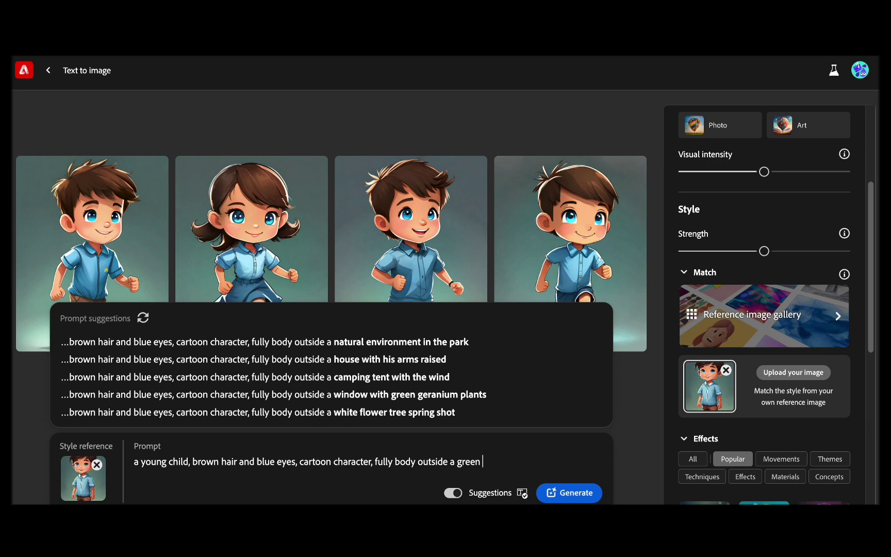
pyautogui.click(579, 493)
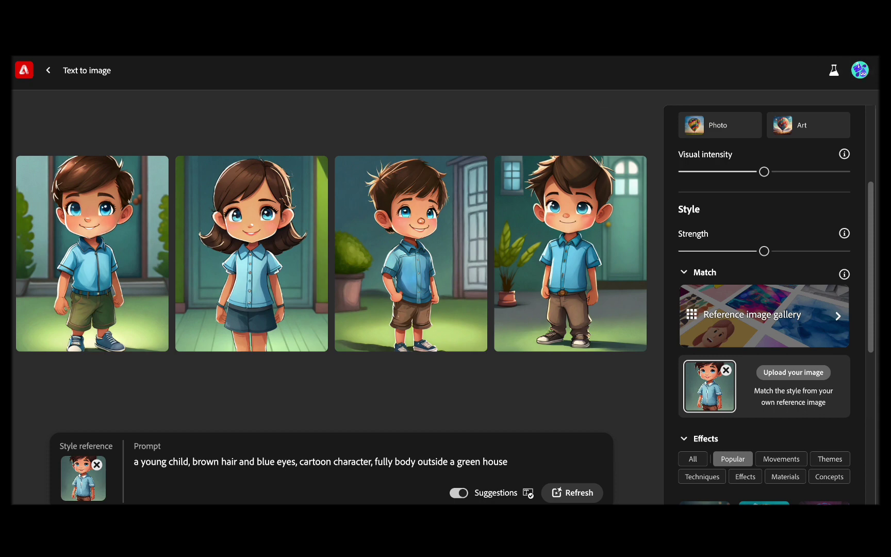
pyautogui.click(664, 92)
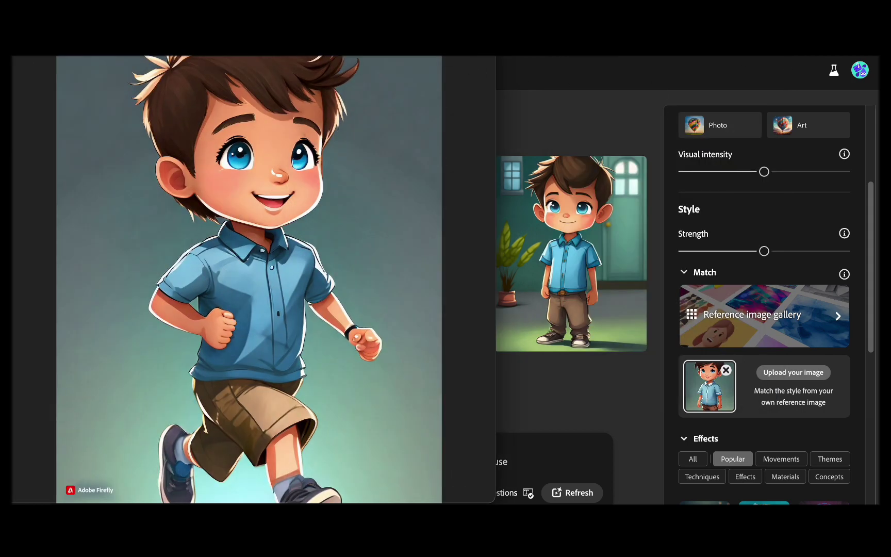
pyautogui.click(520, 79)
pyautogui.click(651, 163)
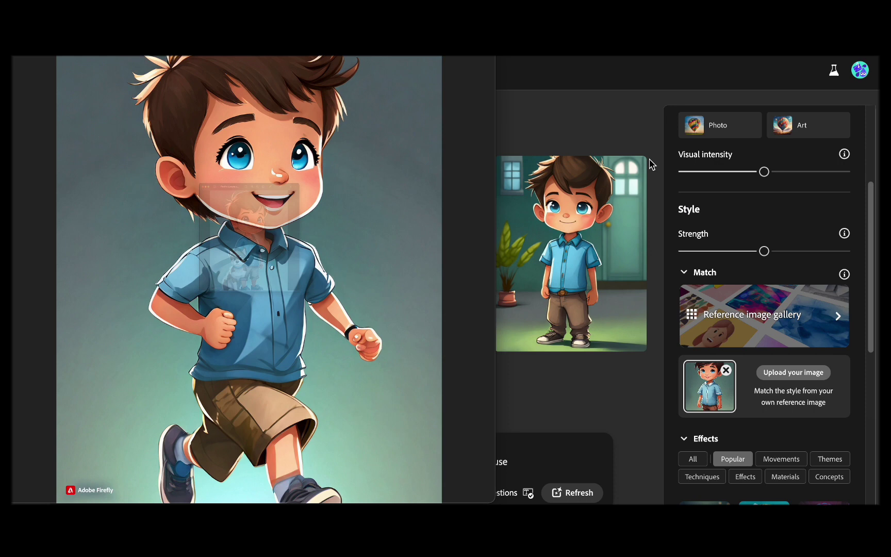
pyautogui.hscroll(3, 252, 278)
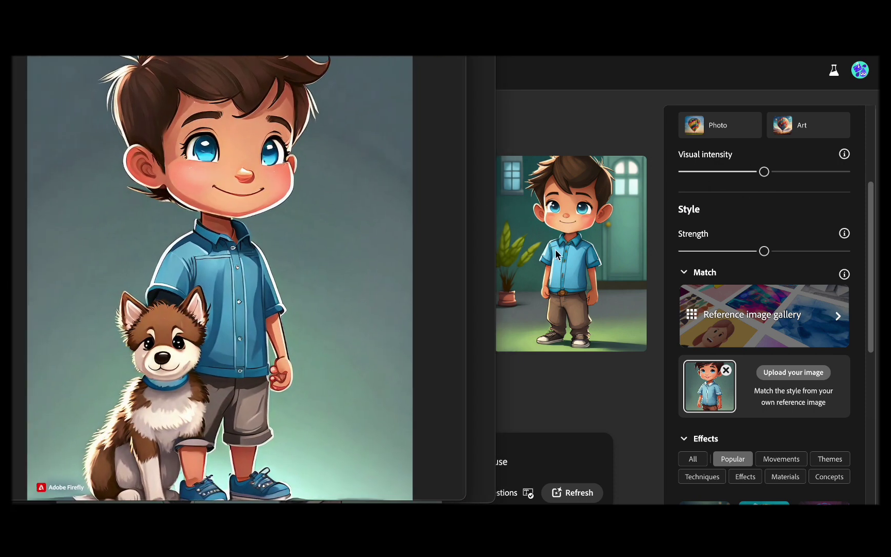
pyautogui.write('bike')
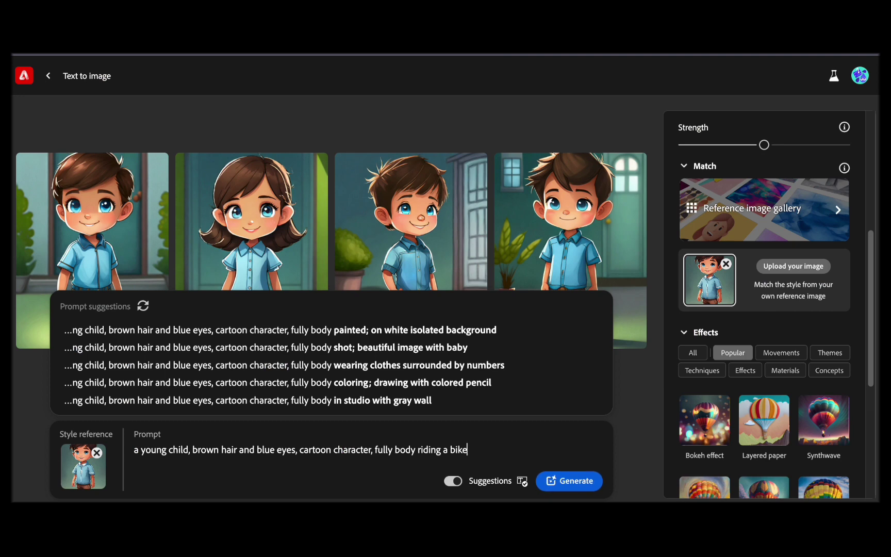
# Step: Generate the bike-riding cartoon child images and download the third one, accepting the content credentials notice
pyautogui.click(564, 483)
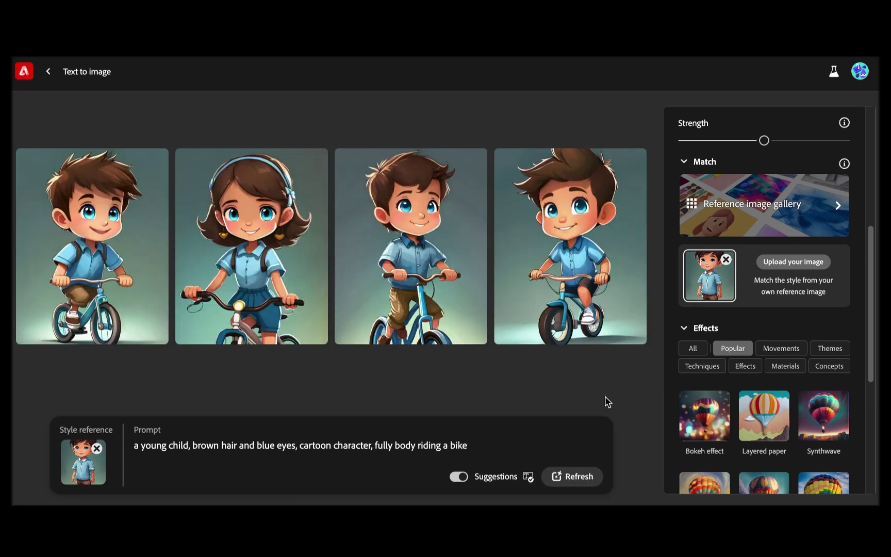
pyautogui.moveTo(442, 291)
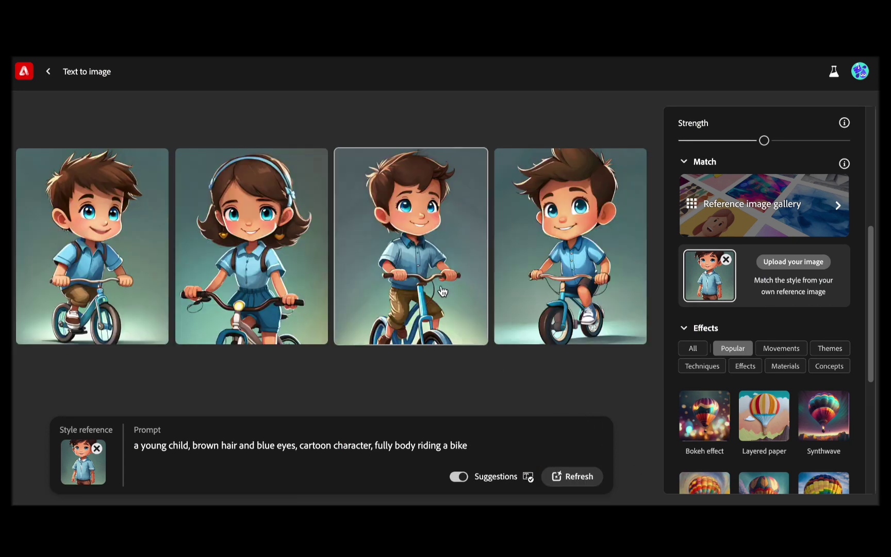
pyautogui.click(427, 258)
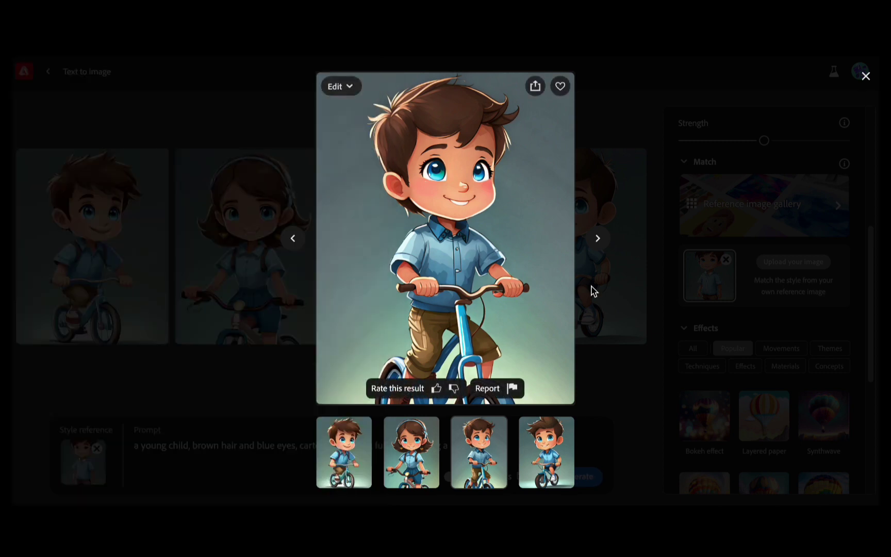
pyautogui.click(536, 87)
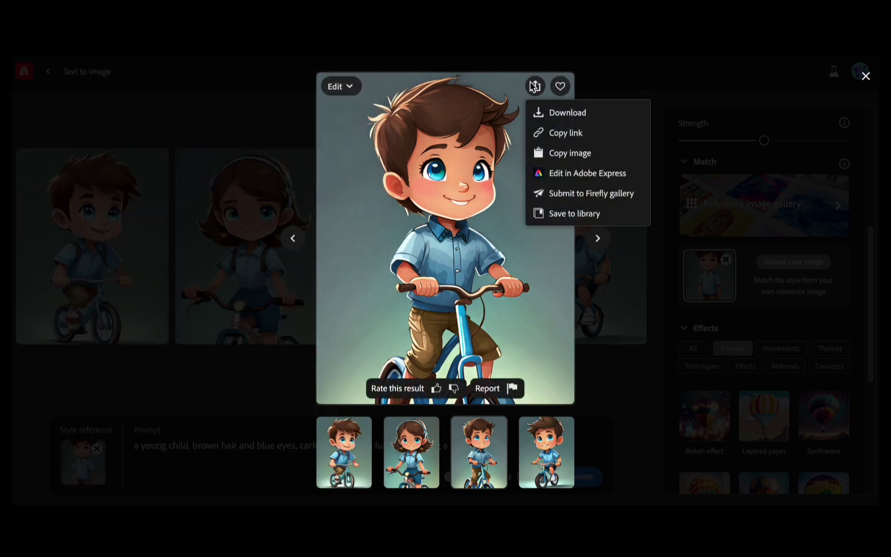
pyautogui.click(583, 112)
pyautogui.click(582, 438)
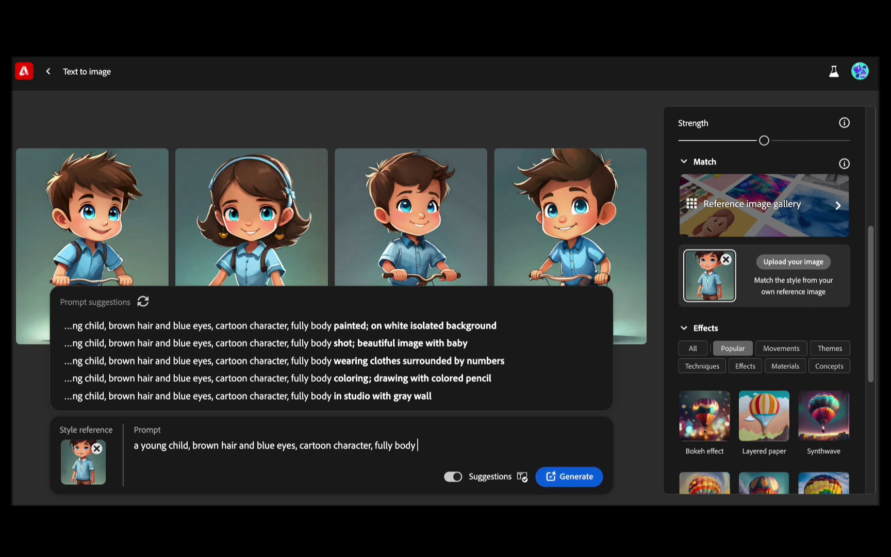
# Step: Add 'talking to a girl' to the prompt and generate the new images
pyautogui.write('talking to a girl')
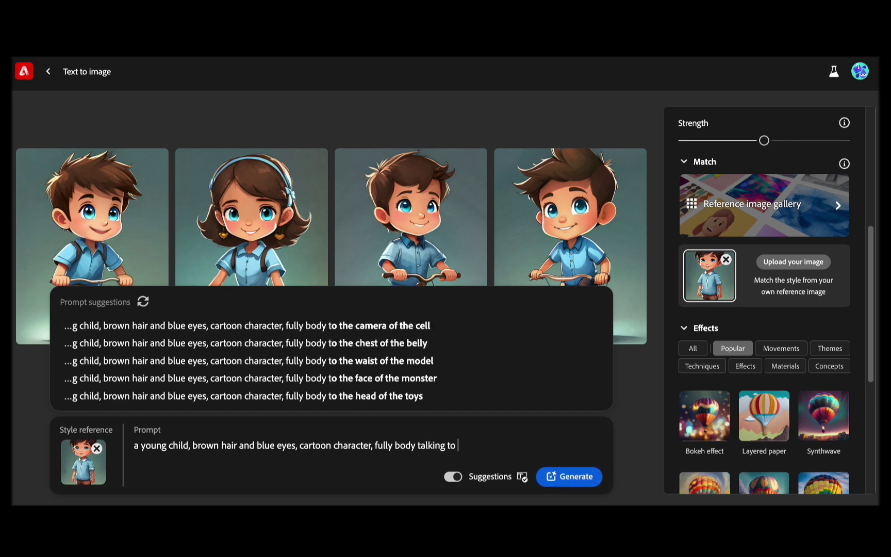
pyautogui.click(590, 473)
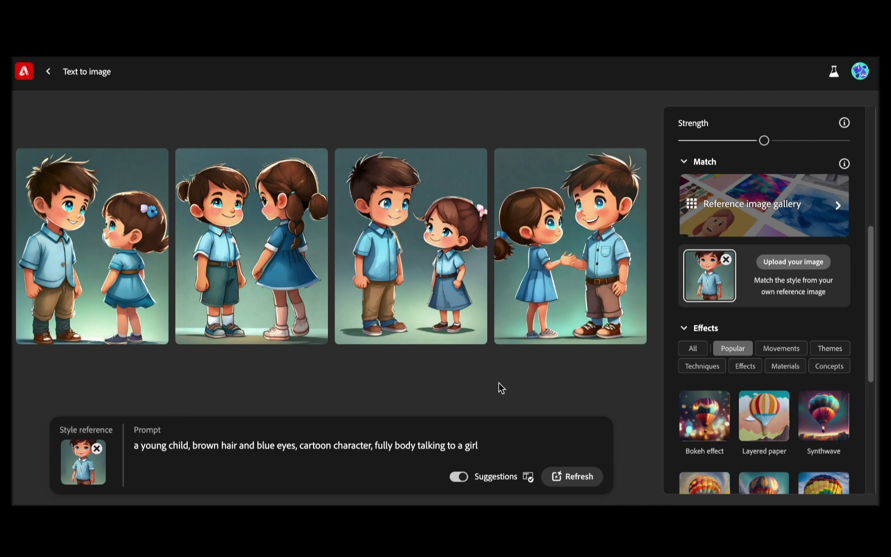
pyautogui.moveTo(418, 276)
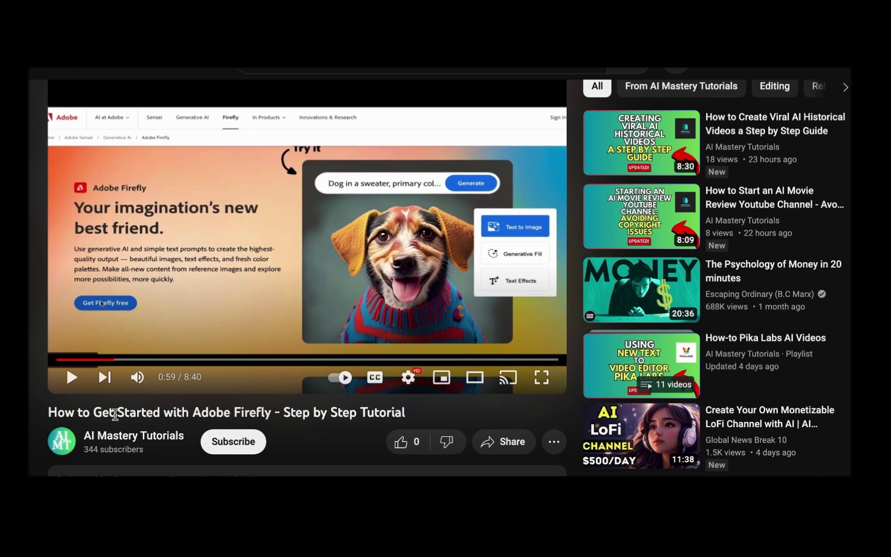
# Step: Play the 'How to Get Started with Adobe Firefly' video, then select and deselect its title
pyautogui.click(72, 377)
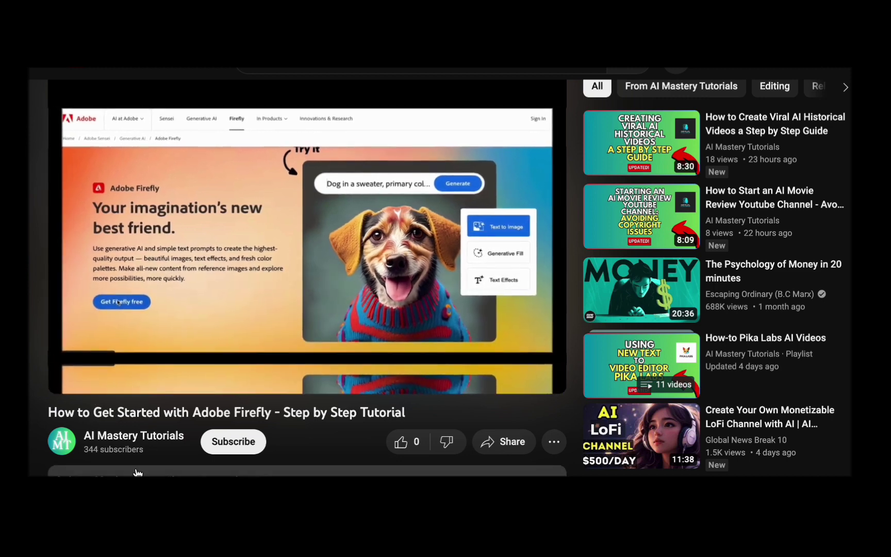
pyautogui.moveTo(48, 421); pyautogui.dragTo(448, 420)
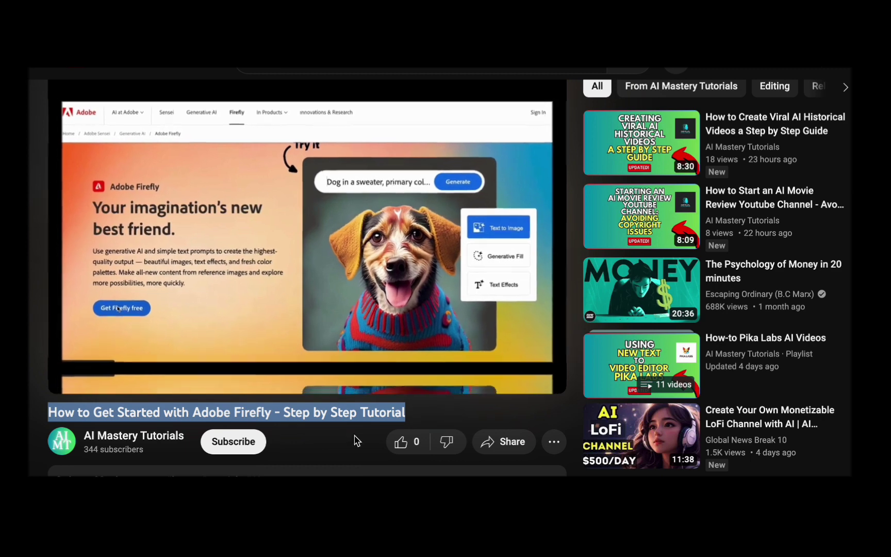
pyautogui.click(348, 448)
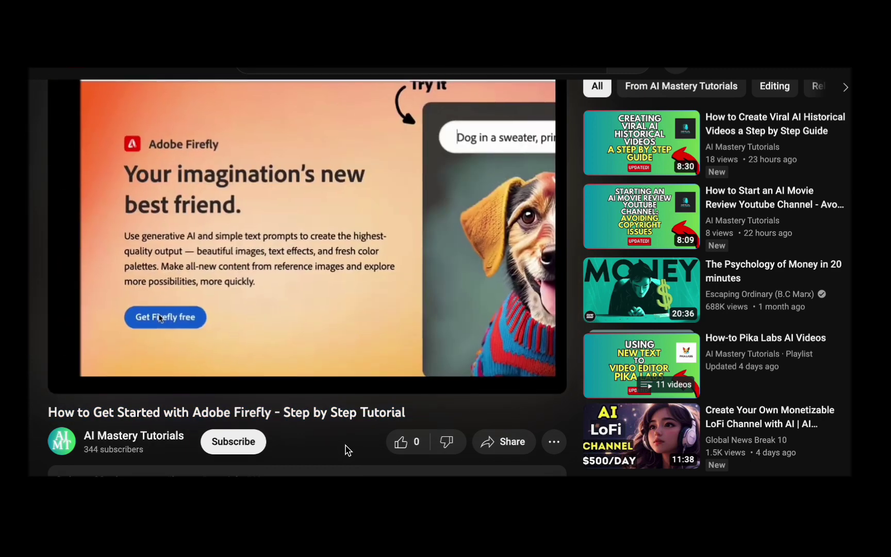